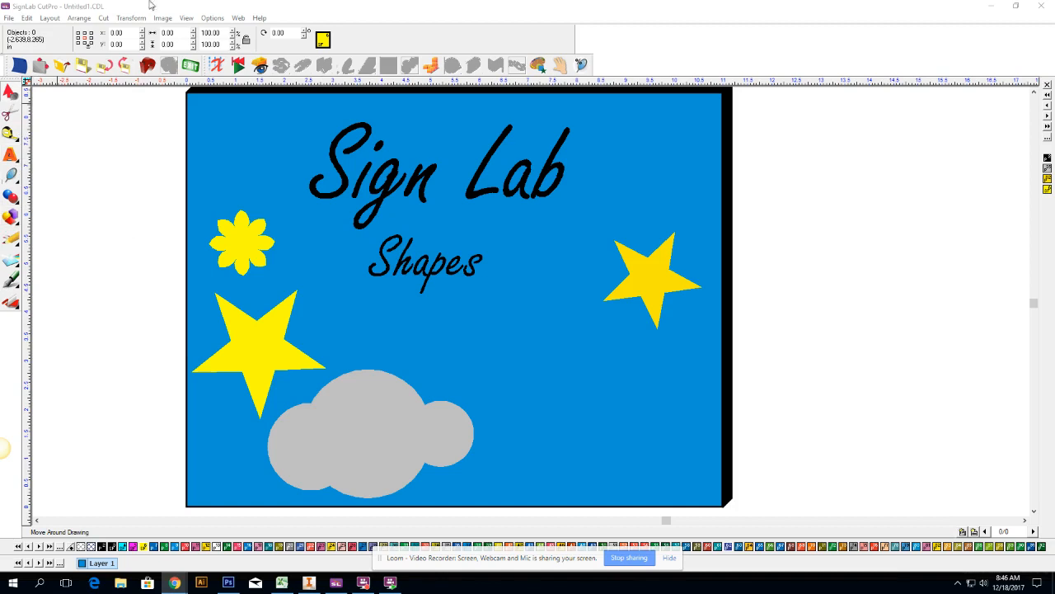
{"action": "left_click_drag", "start_coordinate": [175, 94], "coordinate": [737, 514]}
{"action": "left_click", "coordinate": [783, 456]}
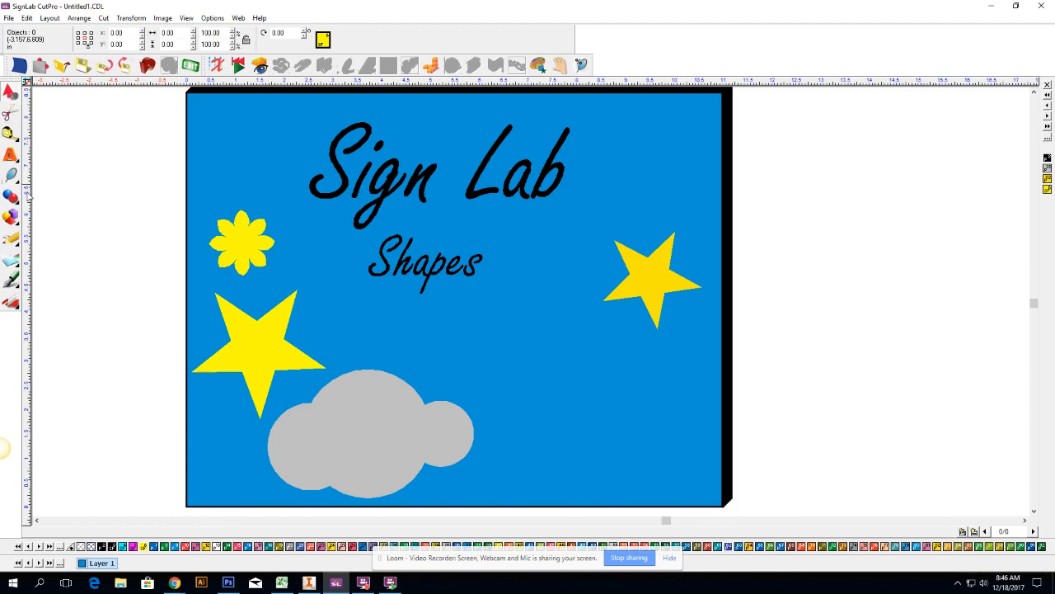
Draw a circle about 2.75 in across in the lower-right area of the blue sign and fill it with orange-red
{"action": "left_click", "coordinate": [13, 219]}
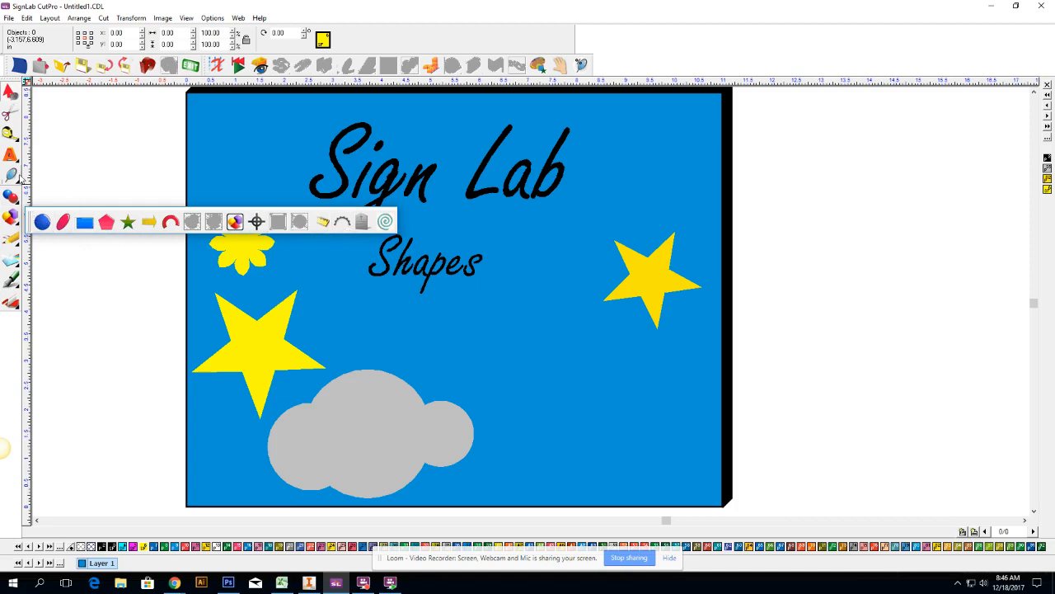
{"action": "left_click", "coordinate": [42, 223]}
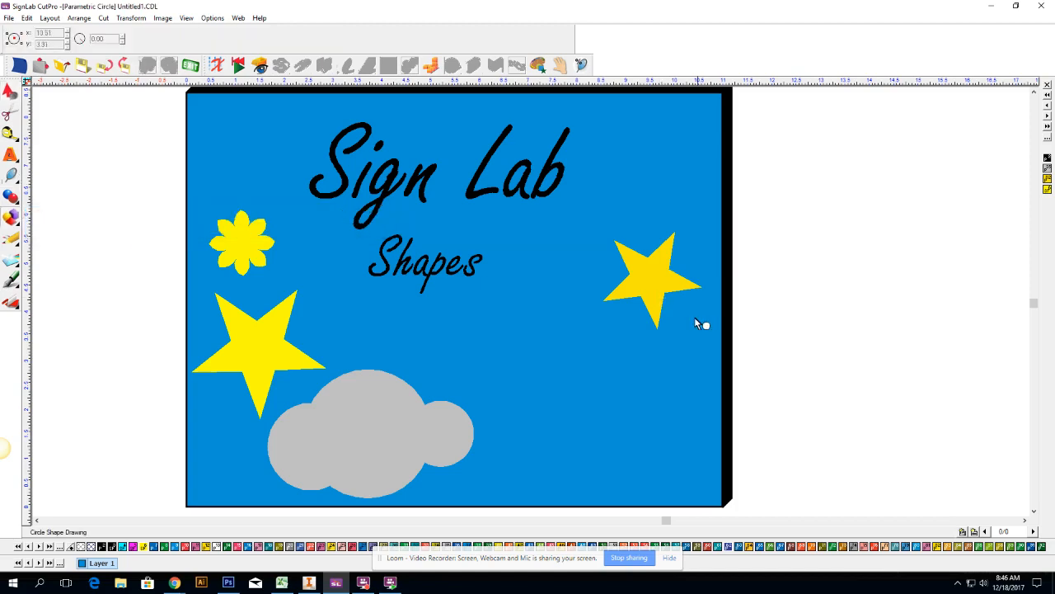
{"action": "left_click_drag", "start_coordinate": [630, 410], "coordinate": [626, 418]}
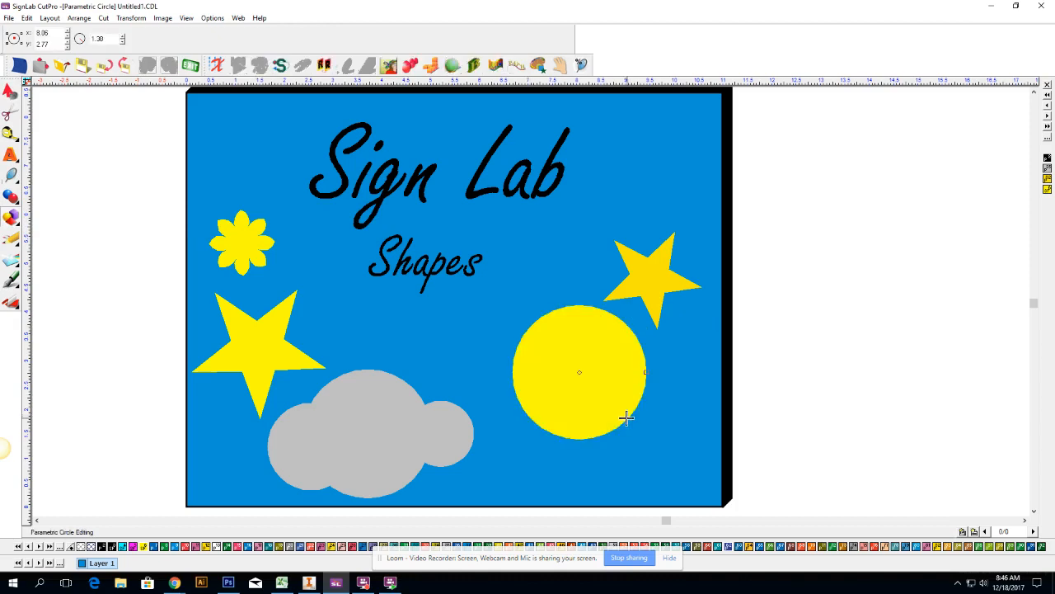
{"action": "left_click", "coordinate": [802, 546]}
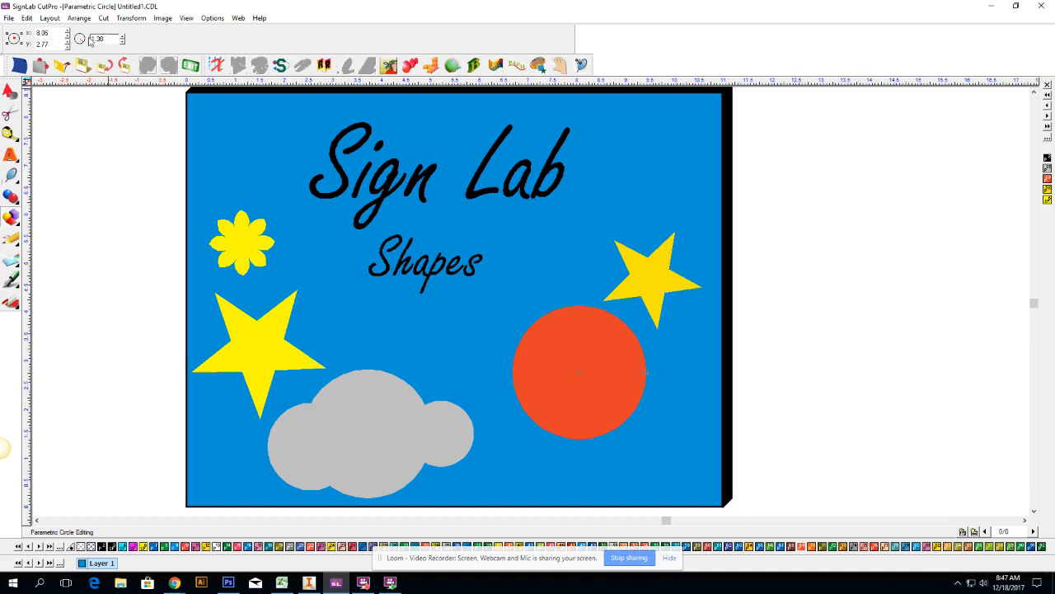
Select the orange-red circle and set its position reference point to the centre
{"action": "left_click", "coordinate": [10, 90]}
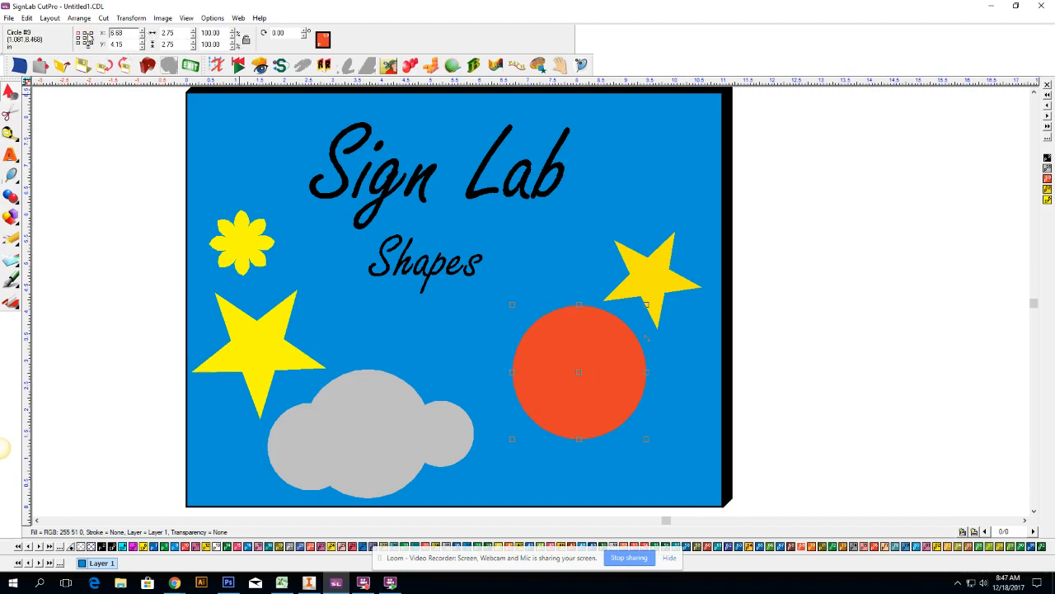
{"action": "left_click", "coordinate": [87, 46]}
{"action": "double_click", "coordinate": [115, 33]}
{"action": "left_click", "coordinate": [85, 38]}
Enable proportional scaling and set the circle's width to 4 in
{"action": "double_click", "coordinate": [173, 33]}
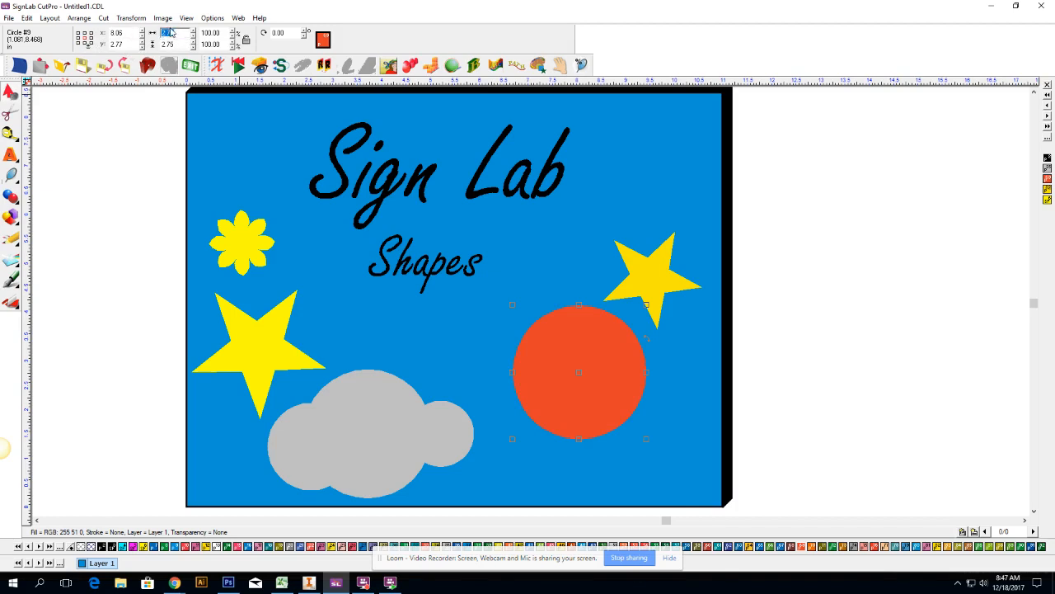
{"action": "left_click", "coordinate": [246, 41]}
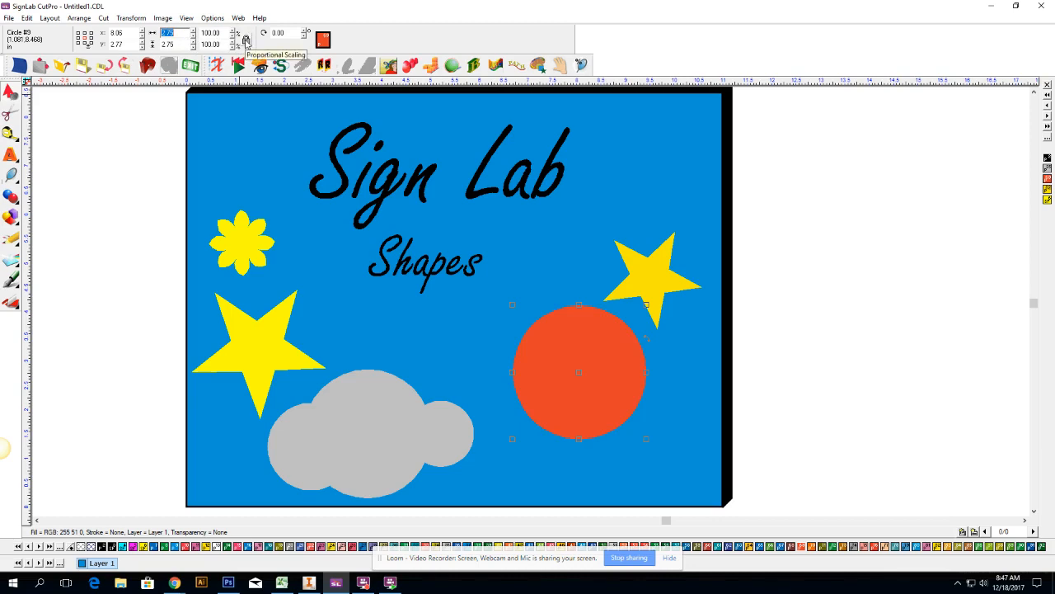
{"action": "left_click", "coordinate": [247, 41]}
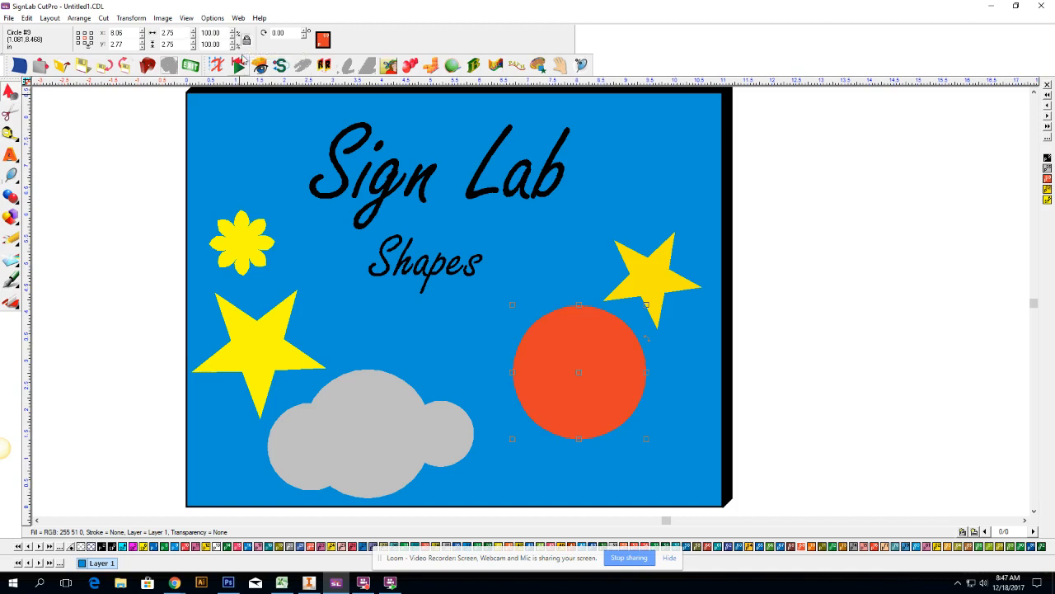
{"action": "left_click", "coordinate": [180, 35]}
{"action": "type", "text": "4"}
{"action": "key", "text": "Return"}
{"action": "key", "text": "Tab"}
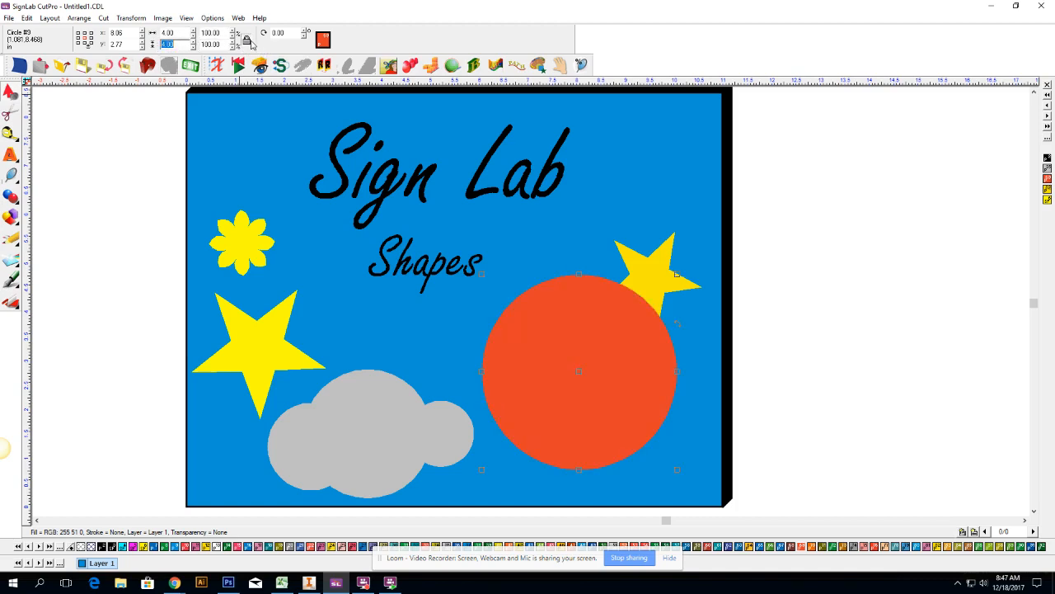
Stretch the circle into an ellipse by setting only its width to 6 in, and move it partly past the sign's right edge
{"action": "left_click", "coordinate": [185, 35]}
{"action": "double_click", "coordinate": [180, 35]}
{"action": "key", "text": "Return"}
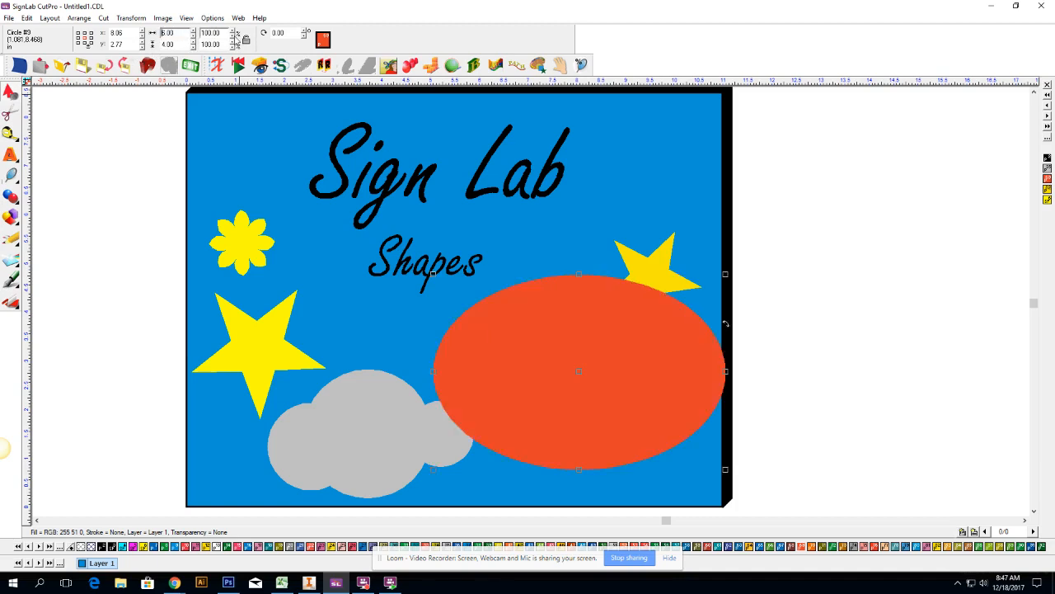
{"action": "left_click_drag", "start_coordinate": [579, 371], "coordinate": [643, 398]}
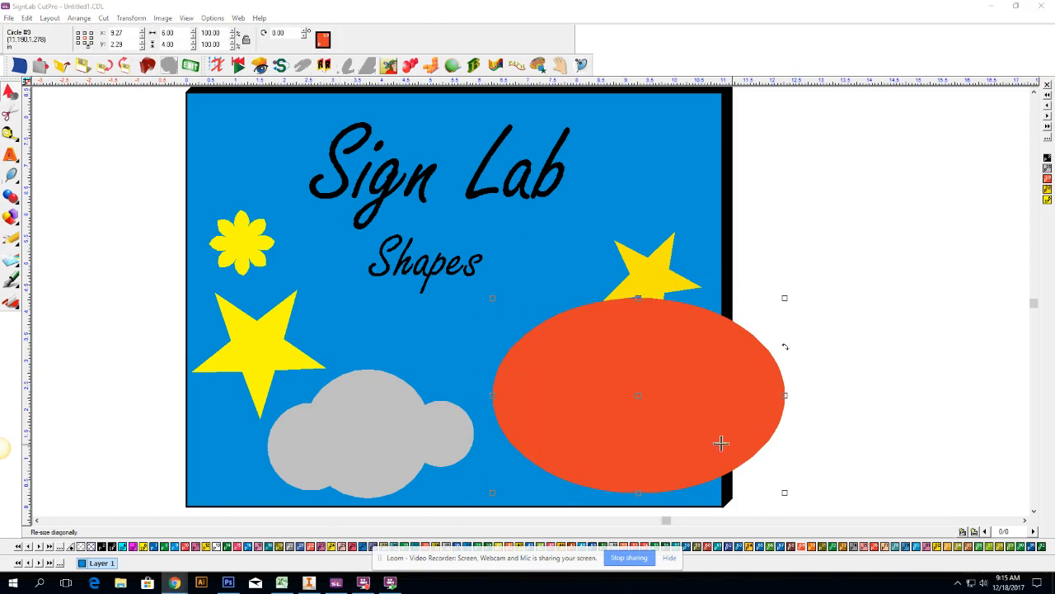
{"action": "left_click_drag", "start_coordinate": [638, 396], "coordinate": [654, 395]}
Draw a star below the word Shapes and set its number of points to 5
{"action": "left_click", "coordinate": [11, 216]}
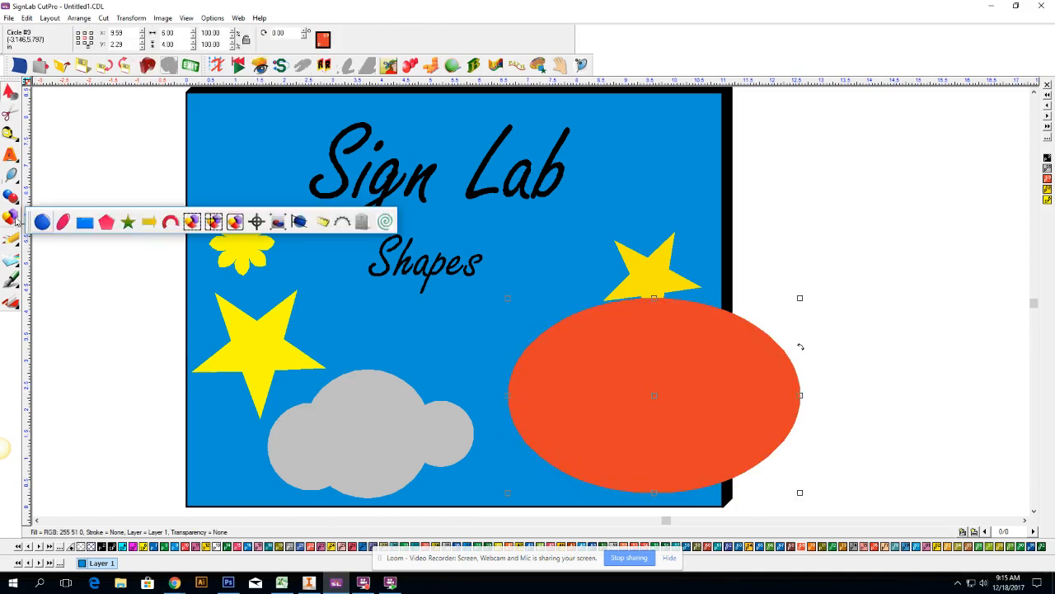
{"action": "left_click", "coordinate": [127, 221]}
{"action": "left_click_drag", "start_coordinate": [348, 297], "coordinate": [461, 380]}
{"action": "left_click", "coordinate": [113, 33]}
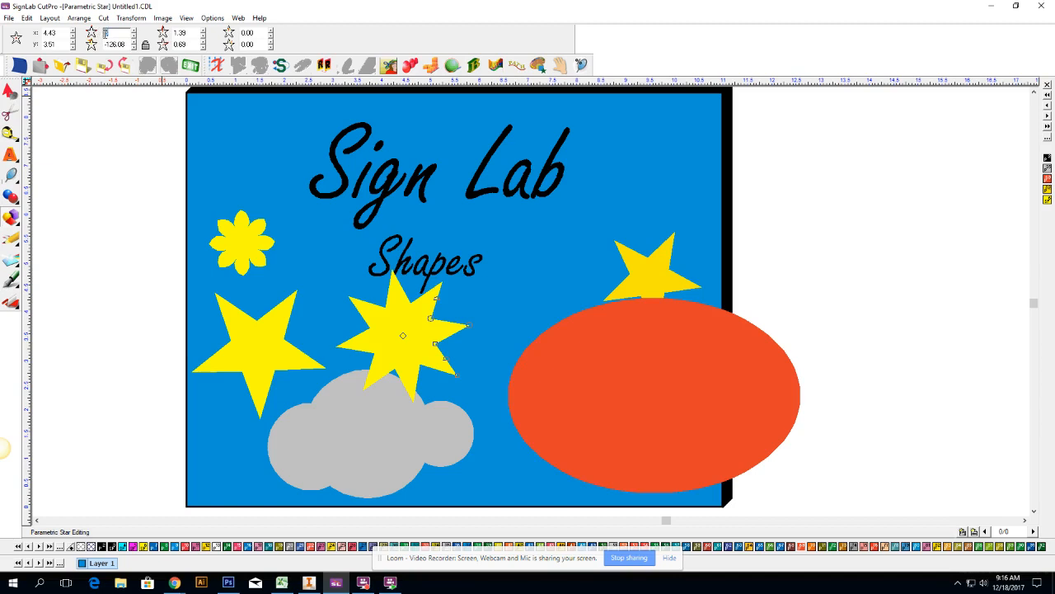
{"action": "type", "text": "5"}
{"action": "key", "text": "Return"}
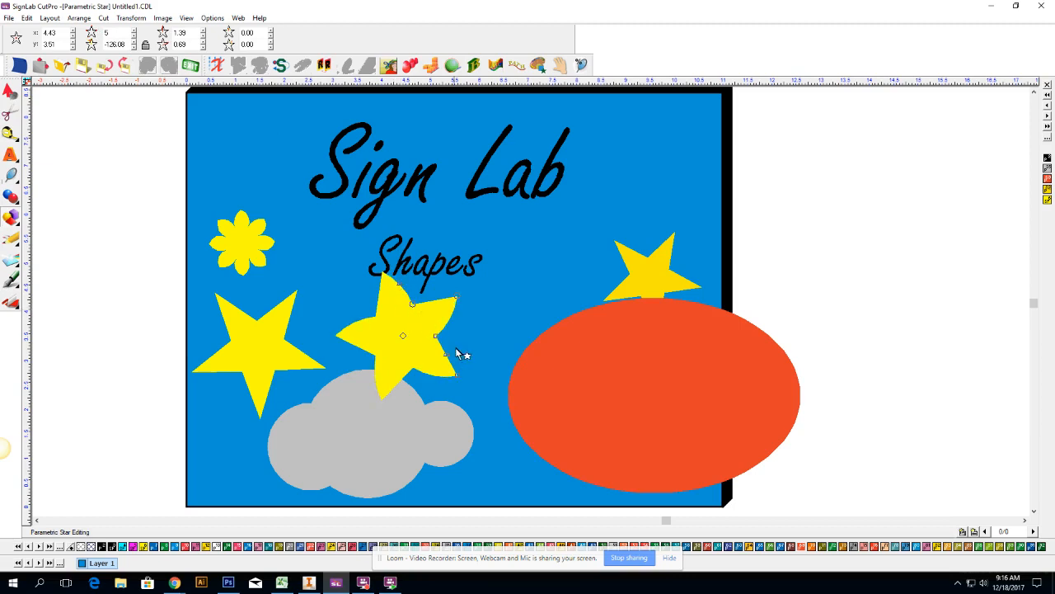
Bend the new star's edges into rounded petals, reduce its inner radius to about 0.54 in and shift its centre slightly
{"action": "left_click_drag", "start_coordinate": [448, 357], "coordinate": [455, 356]}
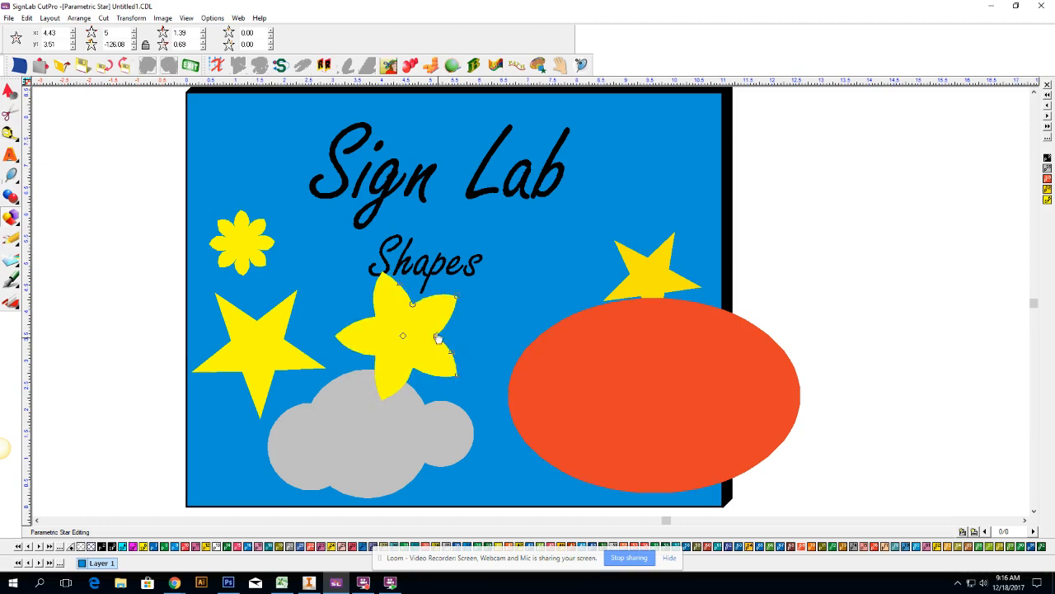
{"action": "left_click_drag", "start_coordinate": [413, 309], "coordinate": [412, 318]}
{"action": "mouse_move", "coordinate": [404, 336]}
{"action": "left_mouse_down"}
{"action": "mouse_move", "coordinate": [394, 339]}
{"action": "mouse_move", "coordinate": [423, 341]}
{"action": "mouse_move", "coordinate": [412, 319]}
{"action": "left_mouse_up"}
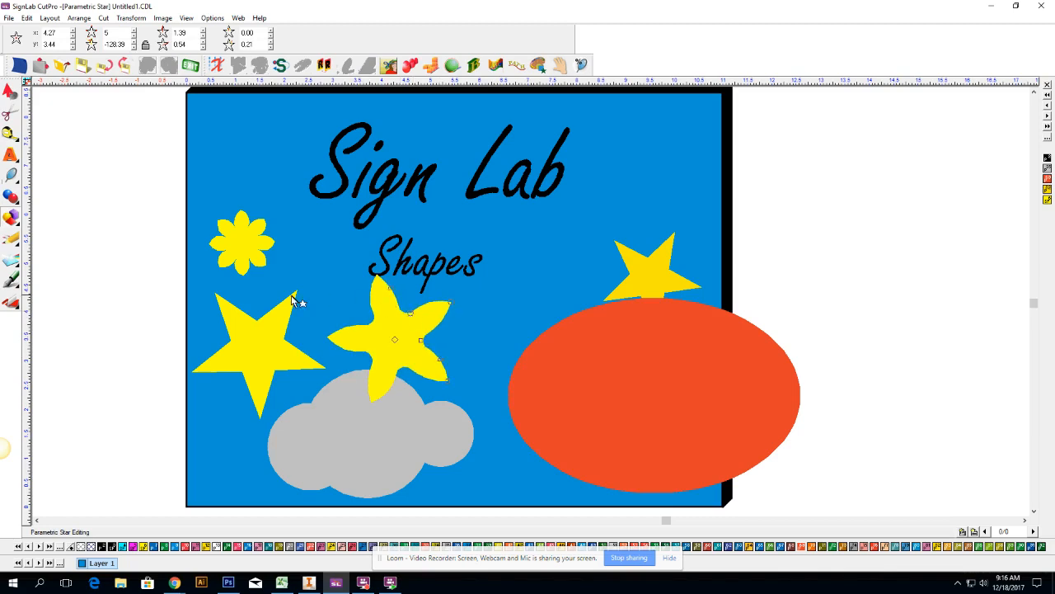
Move the petal-shaped star off the sign's left side and delete it
{"action": "left_click", "coordinate": [10, 92]}
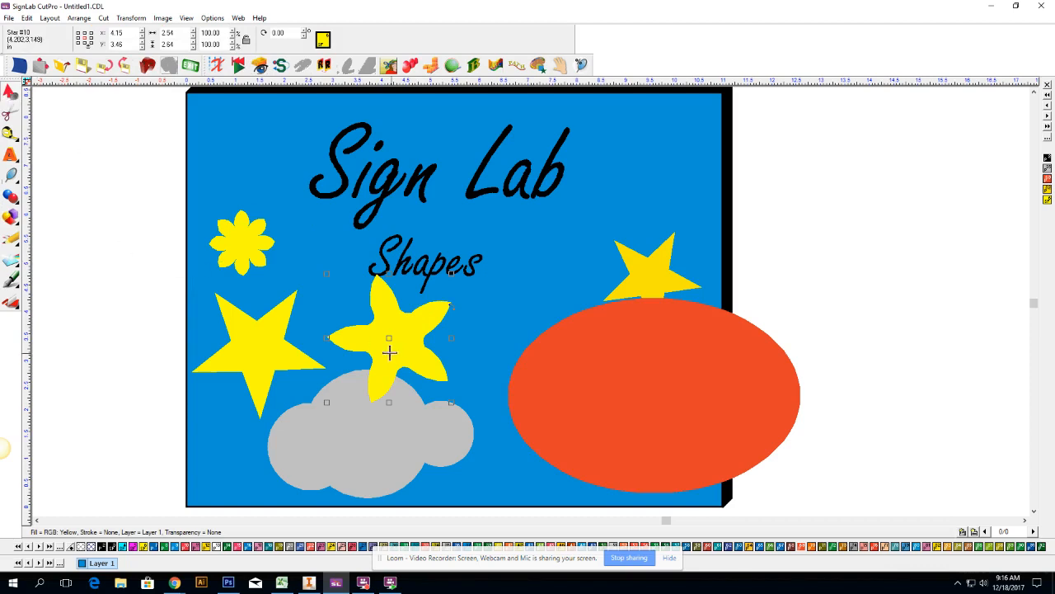
{"action": "left_click_drag", "start_coordinate": [388, 339], "coordinate": [129, 254]}
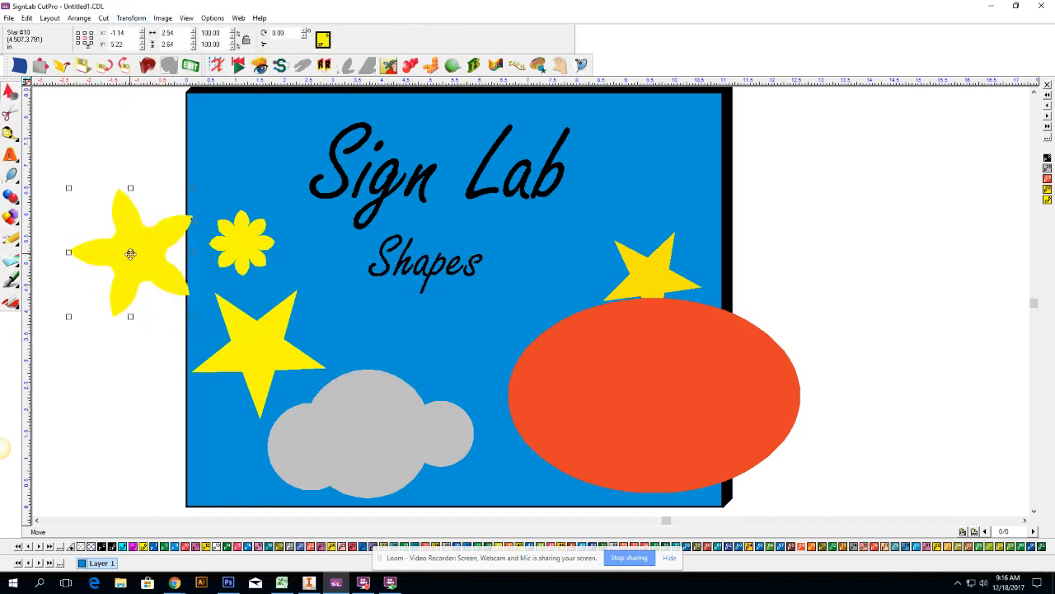
{"action": "key", "text": "Delete"}
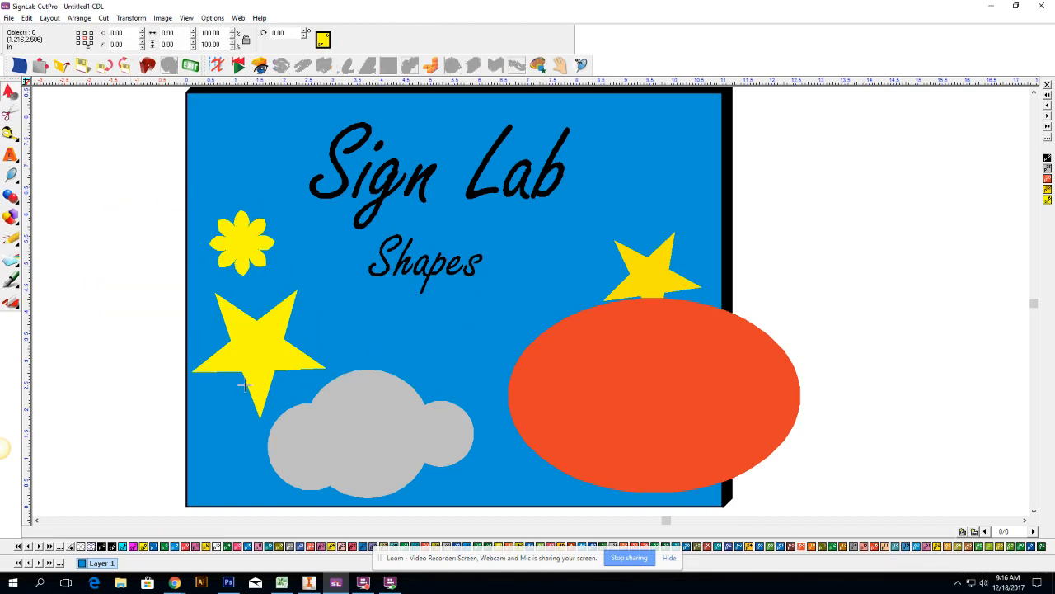
Move the small star above the ellipse so that it overlaps the ellipse's upper edge
{"action": "left_click", "coordinate": [252, 336]}
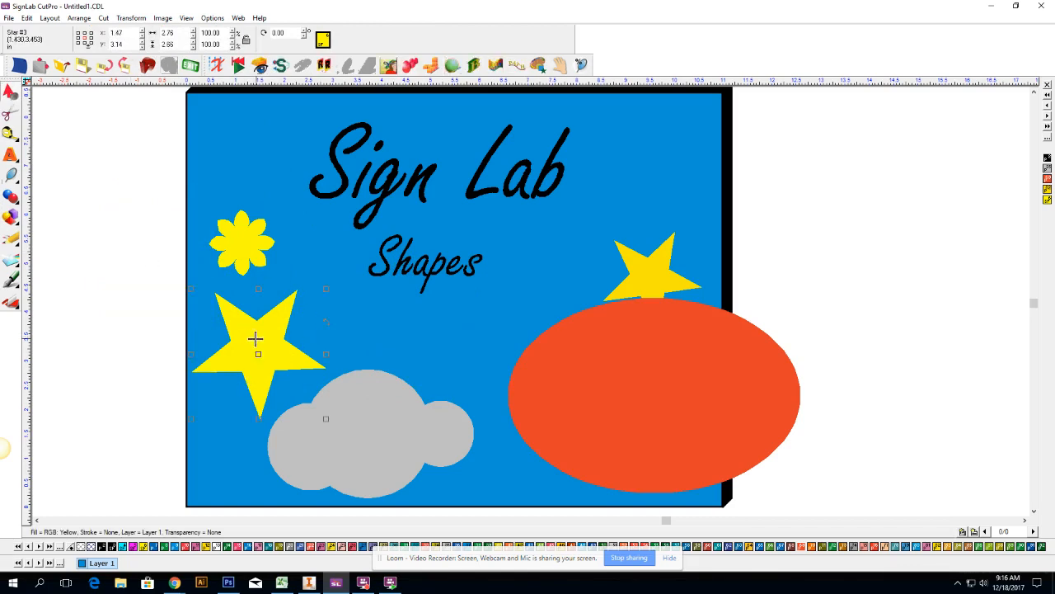
{"action": "left_click", "coordinate": [648, 277]}
{"action": "left_click_drag", "start_coordinate": [651, 278], "coordinate": [639, 294]}
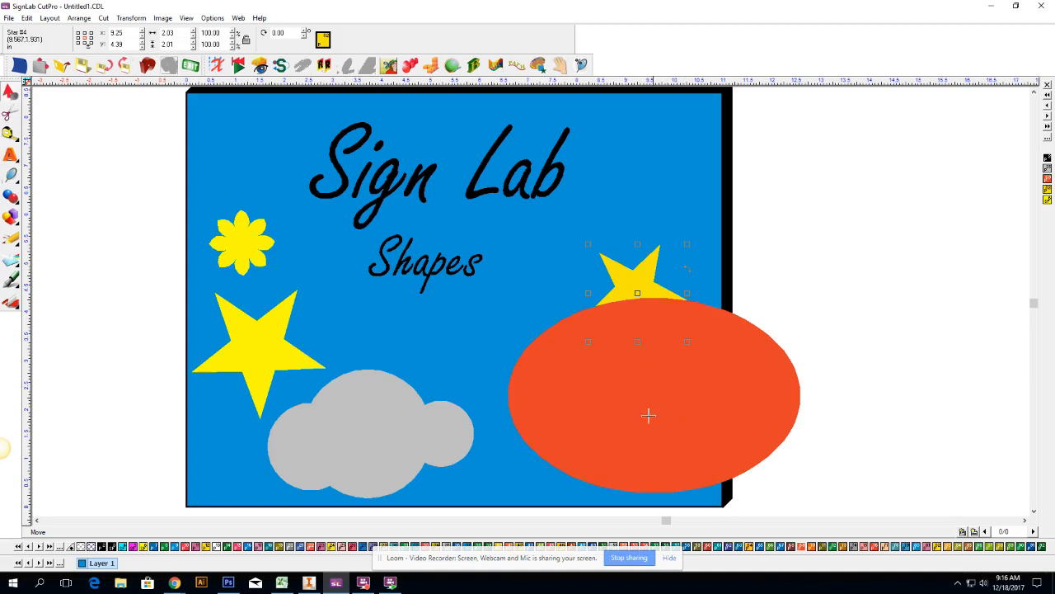
Bring the small star to the front of the ellipse, send it behind once, and return it to the front
{"action": "left_click", "coordinate": [76, 19]}
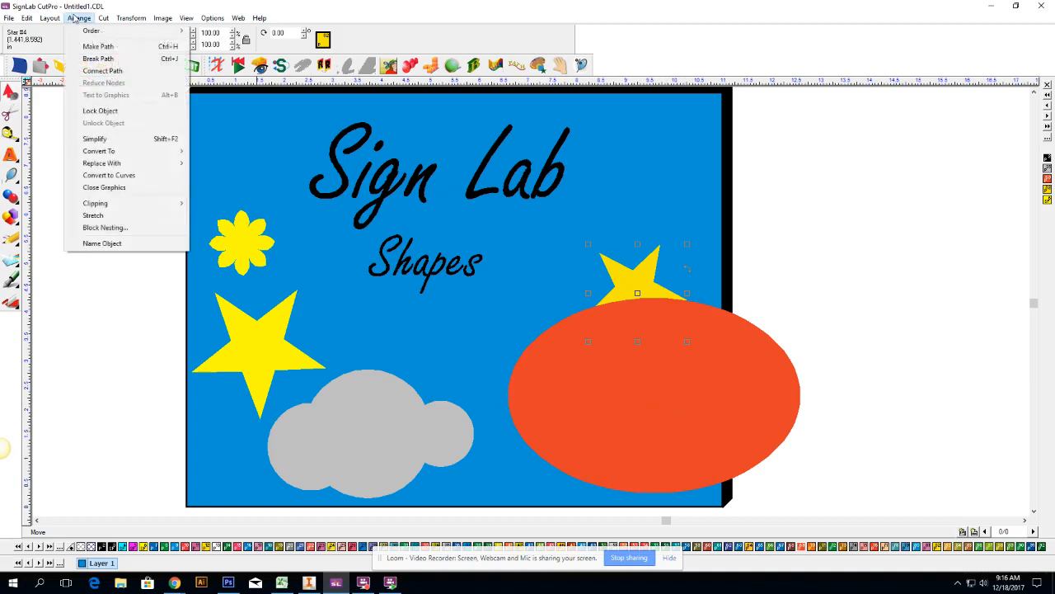
{"action": "mouse_move", "coordinate": [87, 32]}
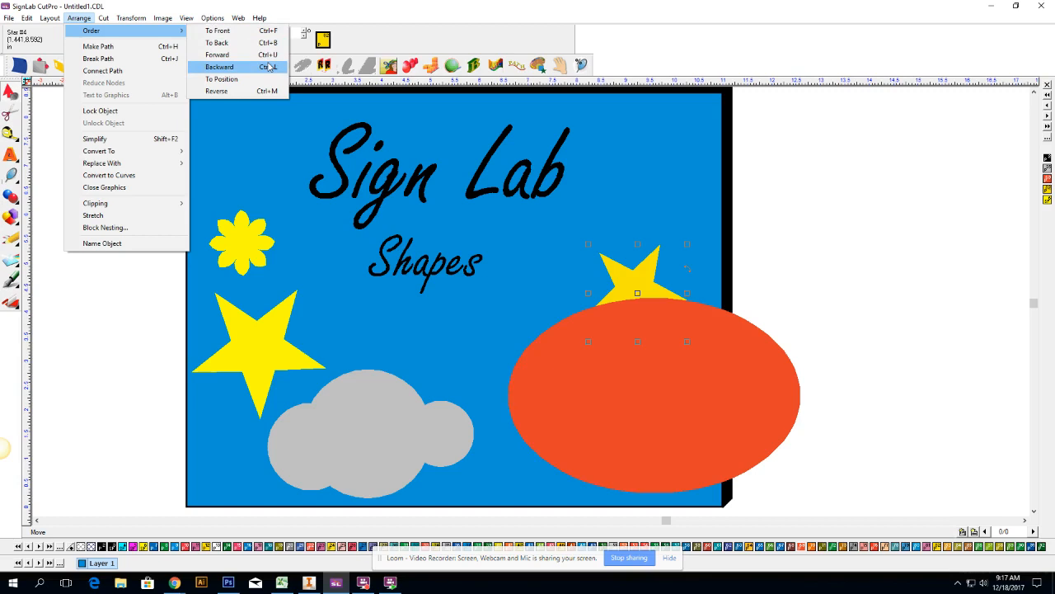
{"action": "left_click", "coordinate": [244, 36]}
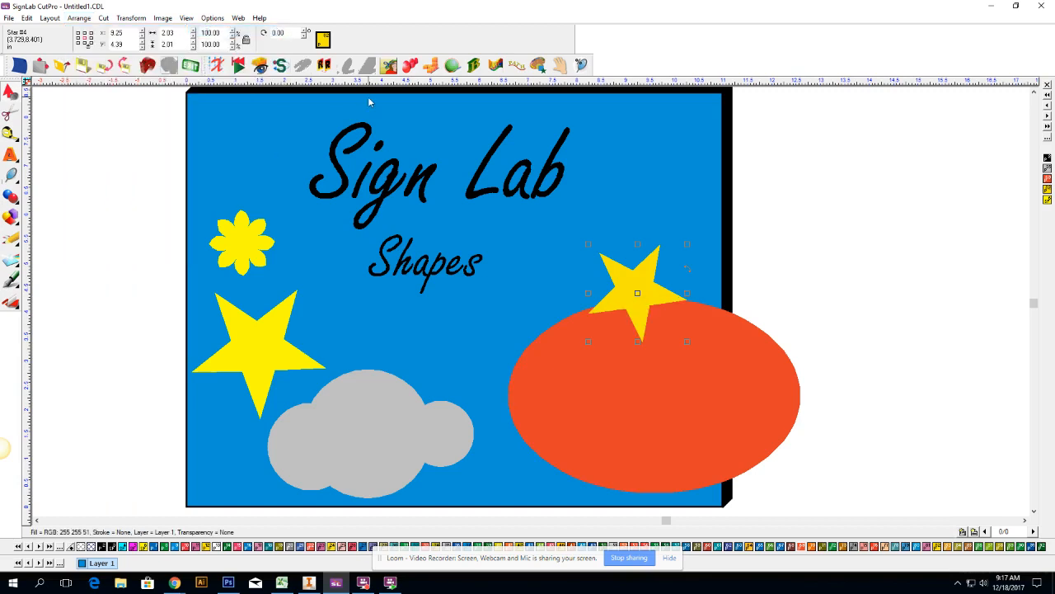
{"action": "key", "text": "Page_Down"}
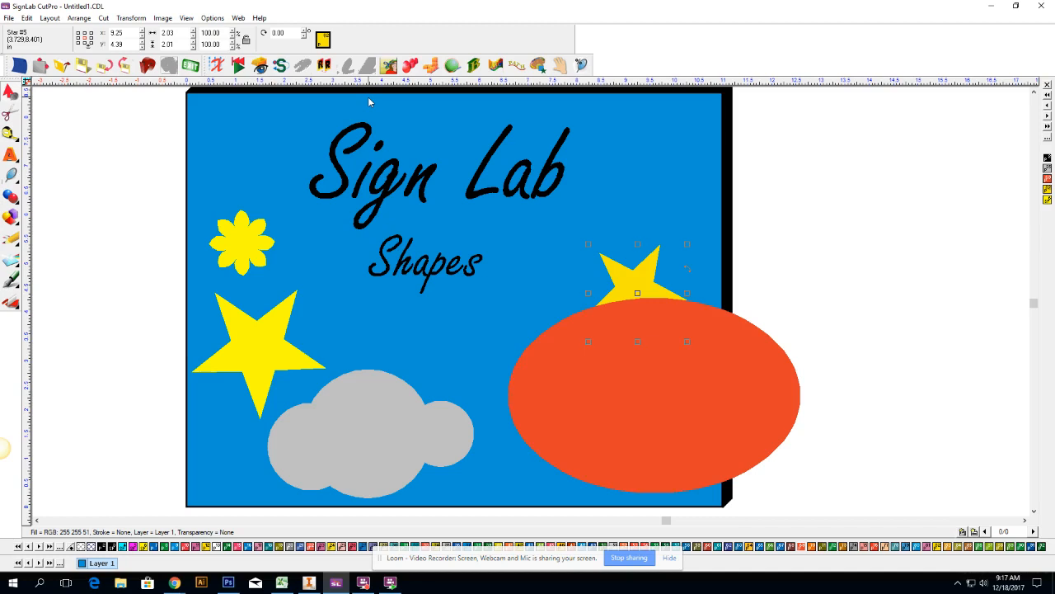
{"action": "key", "text": "Page_Up"}
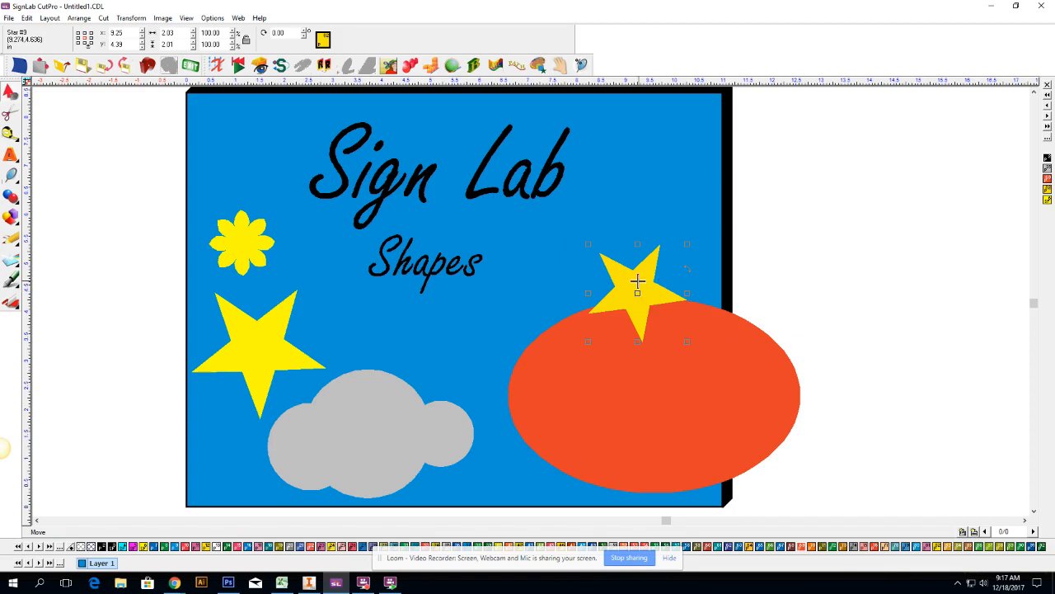
Move the star inside the ellipse, shift the ellipse slightly up and left, and recentre the star within it
{"action": "left_click_drag", "start_coordinate": [639, 290], "coordinate": [651, 386]}
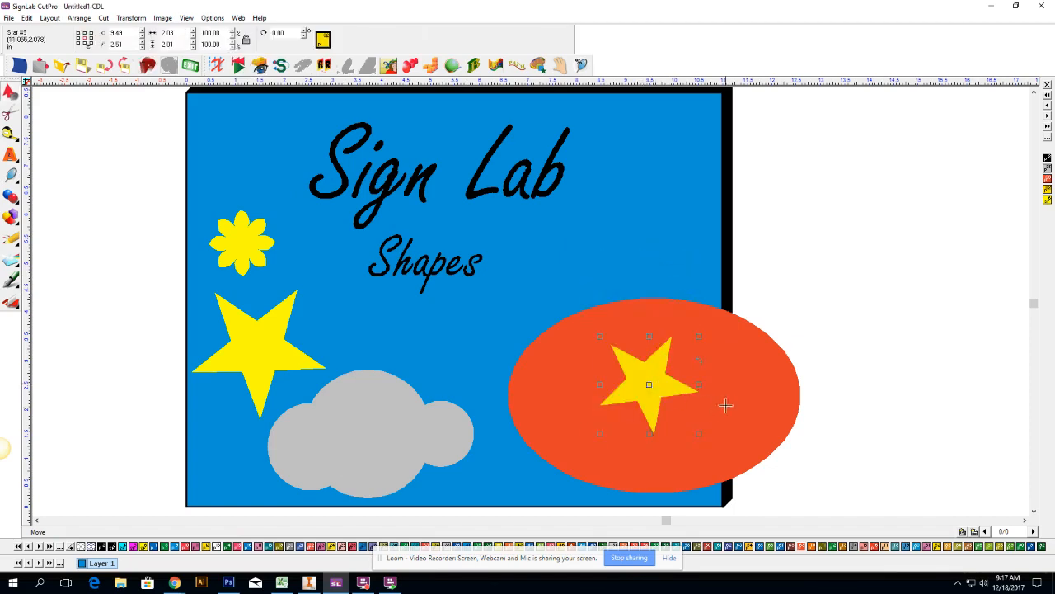
{"action": "left_click", "coordinate": [733, 396]}
{"action": "left_click_drag", "start_coordinate": [755, 359], "coordinate": [733, 321]}
{"action": "left_click", "coordinate": [652, 380]}
{"action": "left_click_drag", "start_coordinate": [650, 384], "coordinate": [641, 363]}
Select the ellipse and the star together and apply a Basic Weld
{"action": "left_click", "coordinate": [811, 358]}
{"action": "left_click_drag", "start_coordinate": [816, 274], "coordinate": [483, 469]}
{"action": "left_click", "coordinate": [867, 372]}
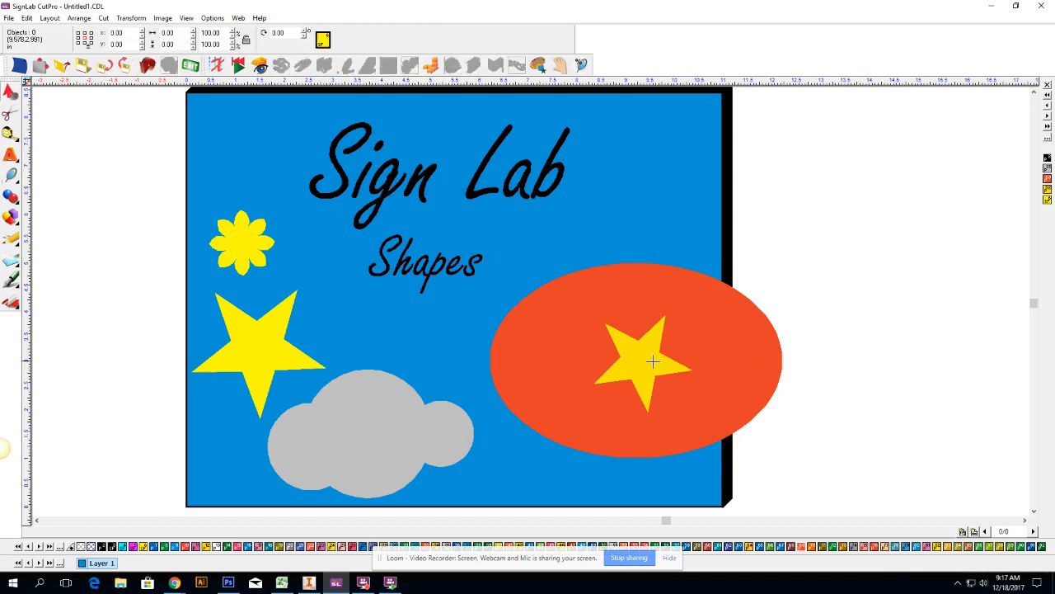
{"action": "left_click_drag", "start_coordinate": [856, 263], "coordinate": [484, 478]}
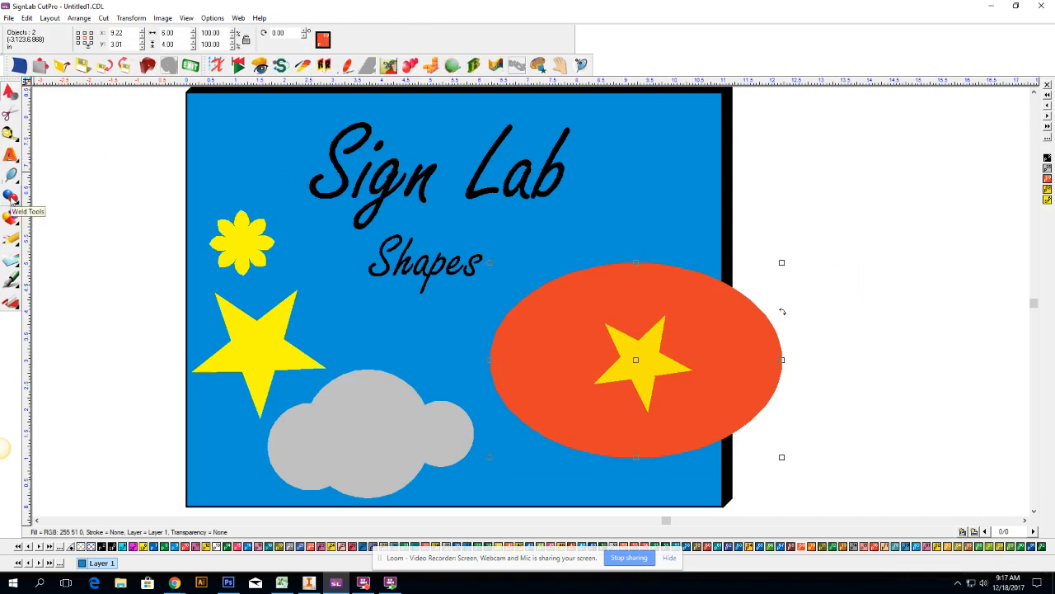
{"action": "left_click", "coordinate": [11, 197]}
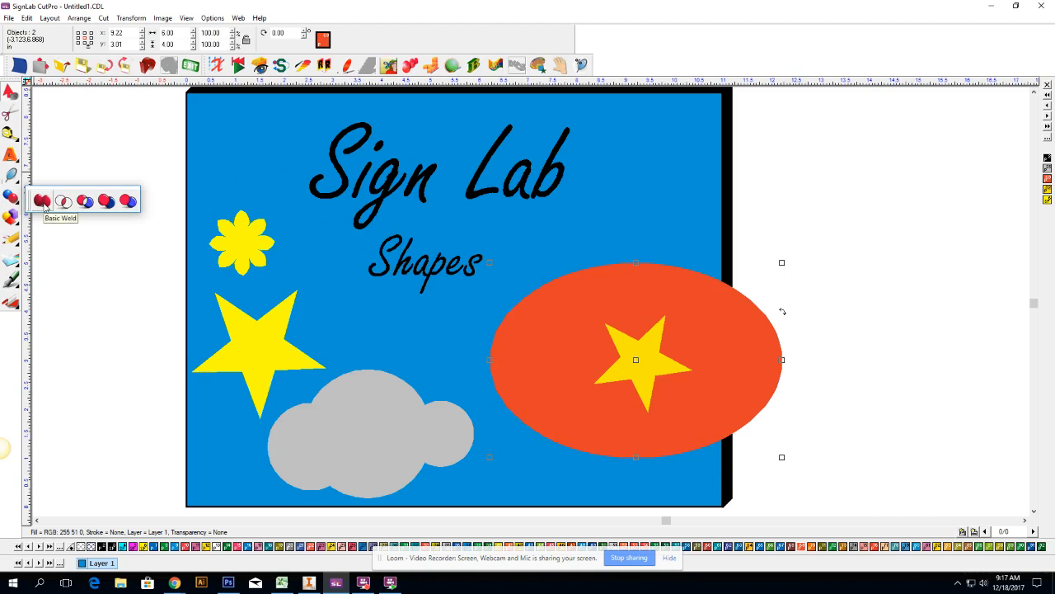
{"action": "left_click", "coordinate": [45, 205]}
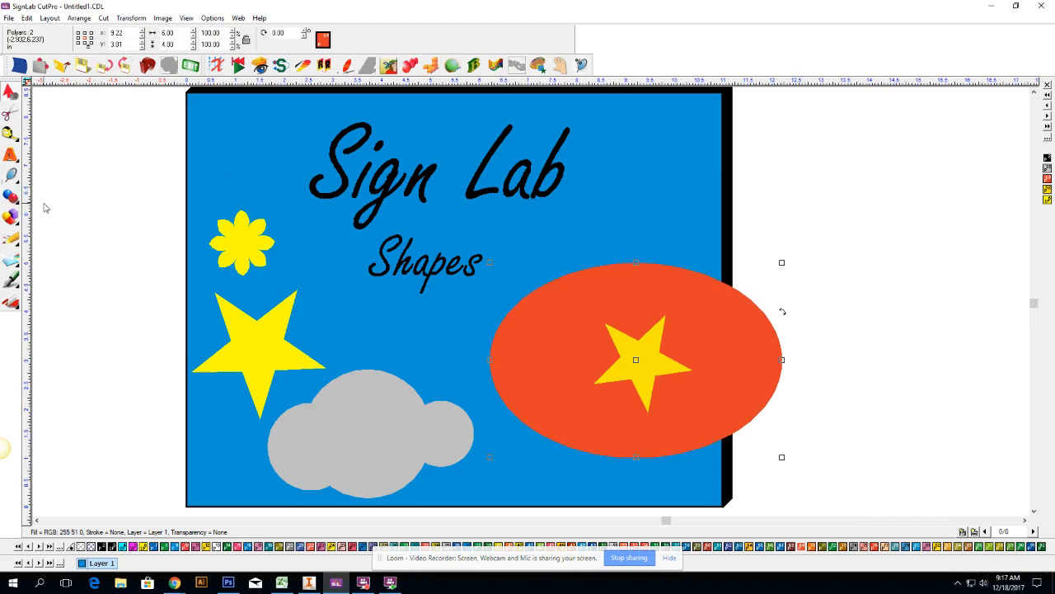
Move the yellow star out of the ellipse to the empty area just right of it
{"action": "left_click", "coordinate": [858, 376]}
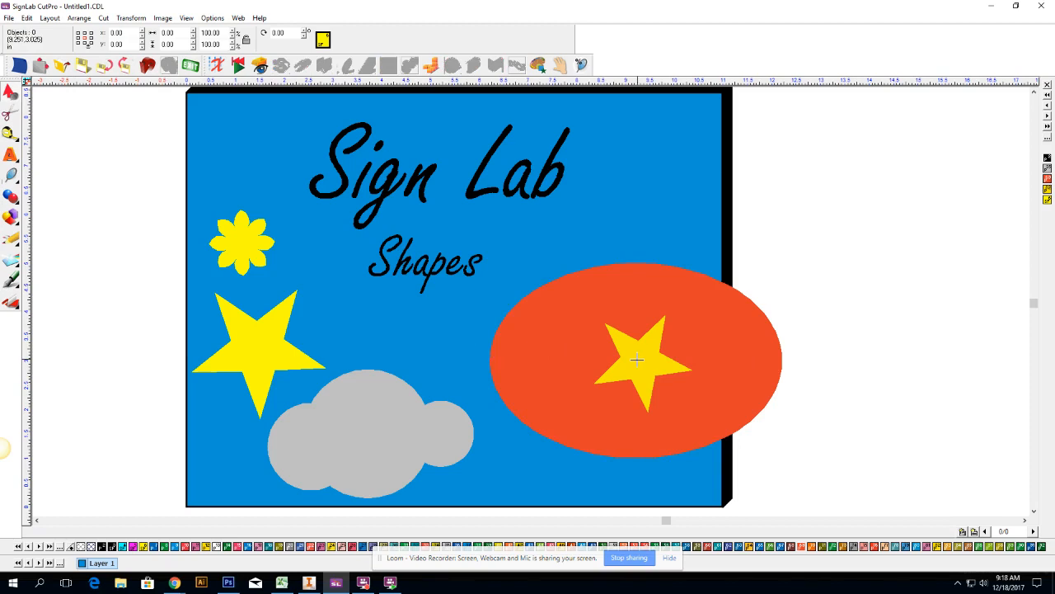
{"action": "left_click_drag", "start_coordinate": [637, 357], "coordinate": [564, 360]}
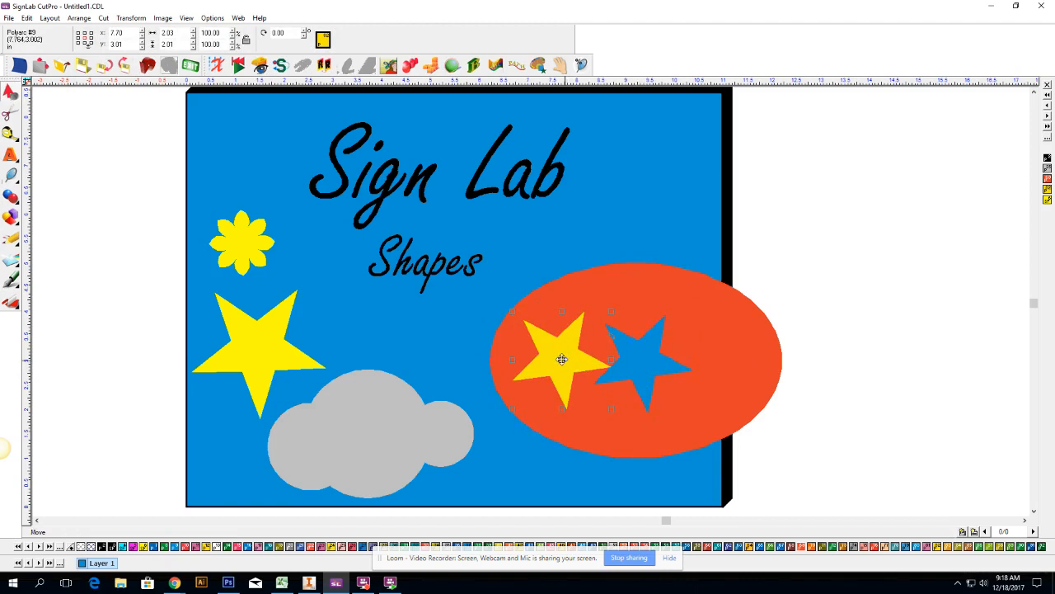
{"action": "left_click_drag", "start_coordinate": [562, 359], "coordinate": [839, 333]}
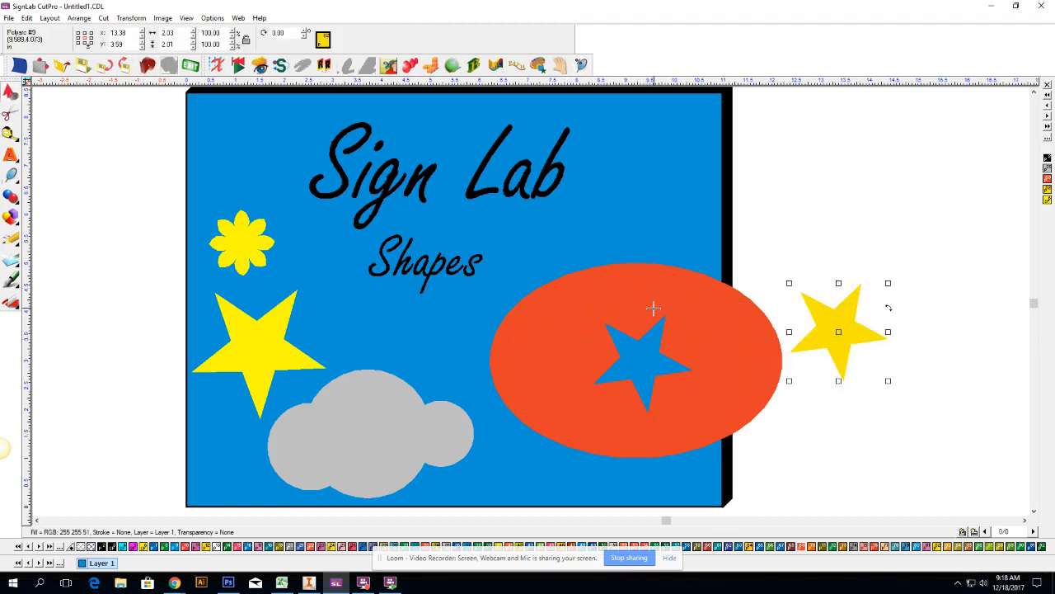
Toggle the fill display off and on to examine the outlines of the welded ellipse, its star cutout and the grey circles
{"action": "key", "text": "F9"}
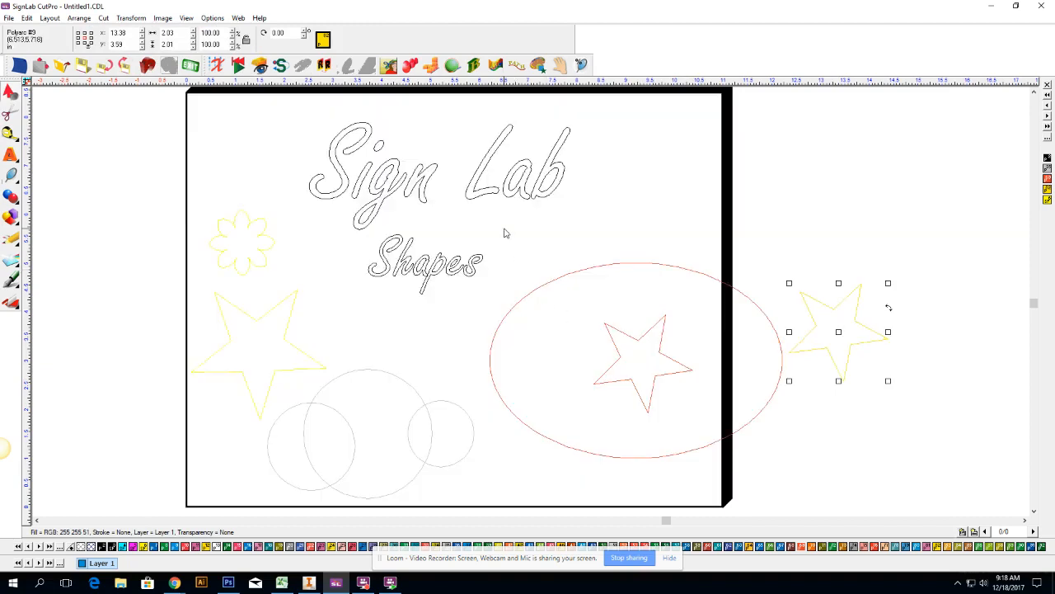
{"action": "key", "text": "F9"}
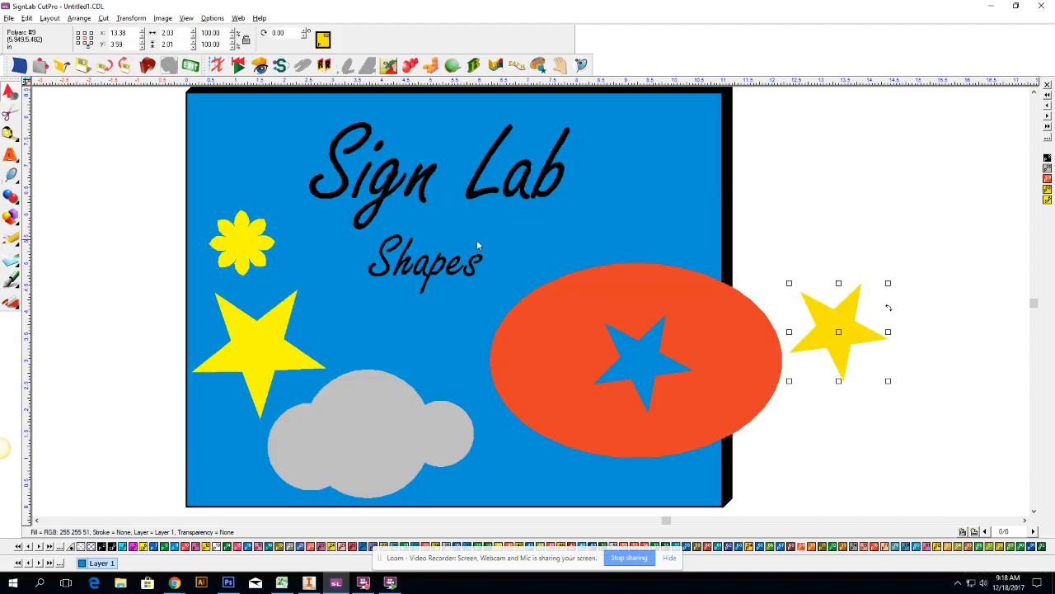
{"action": "left_click", "coordinate": [186, 18]}
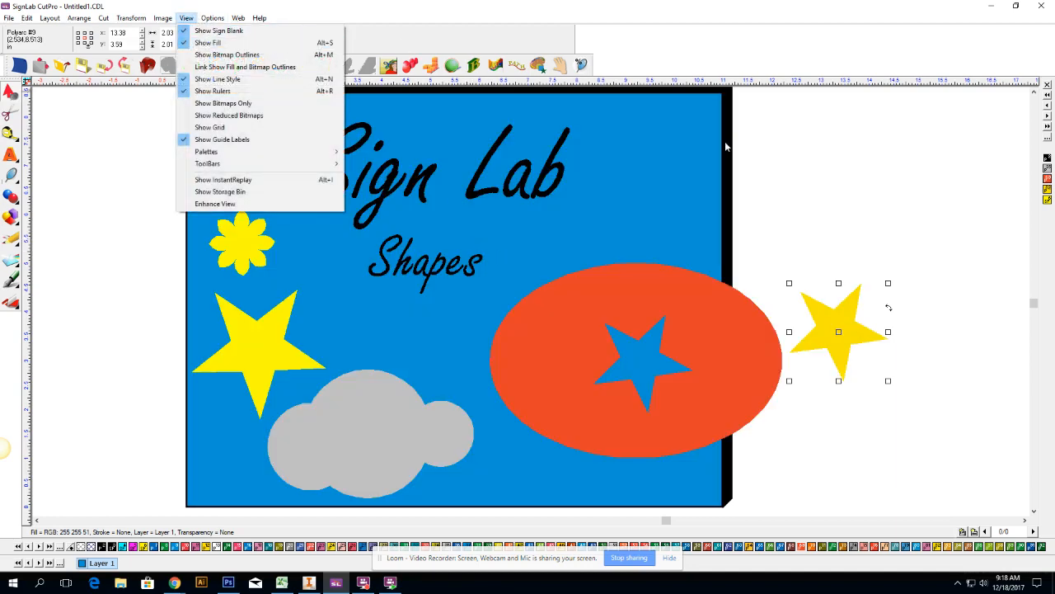
{"action": "key", "text": "alt+s"}
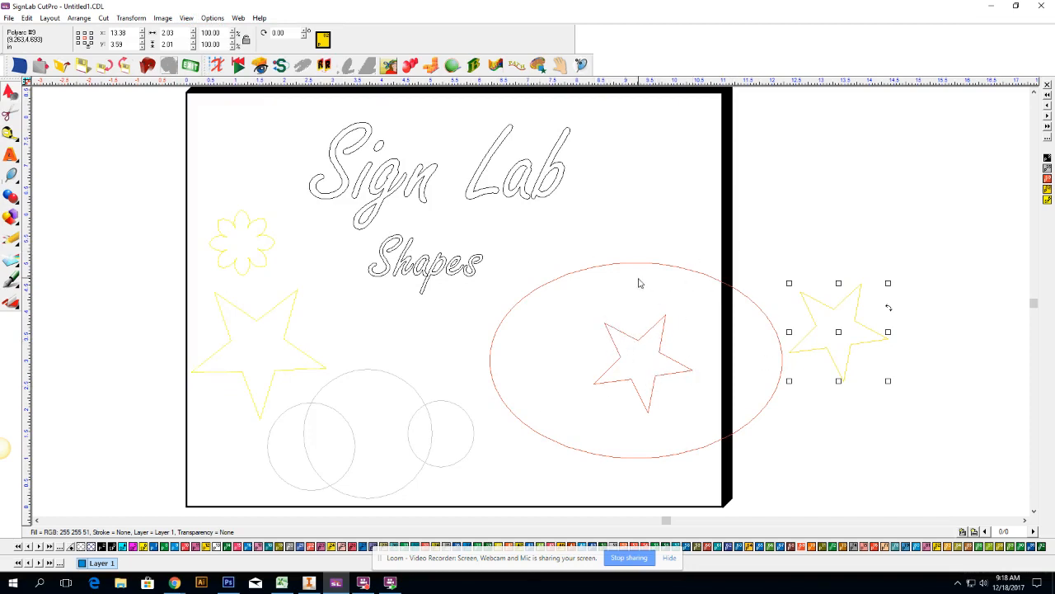
{"action": "key", "text": "F9"}
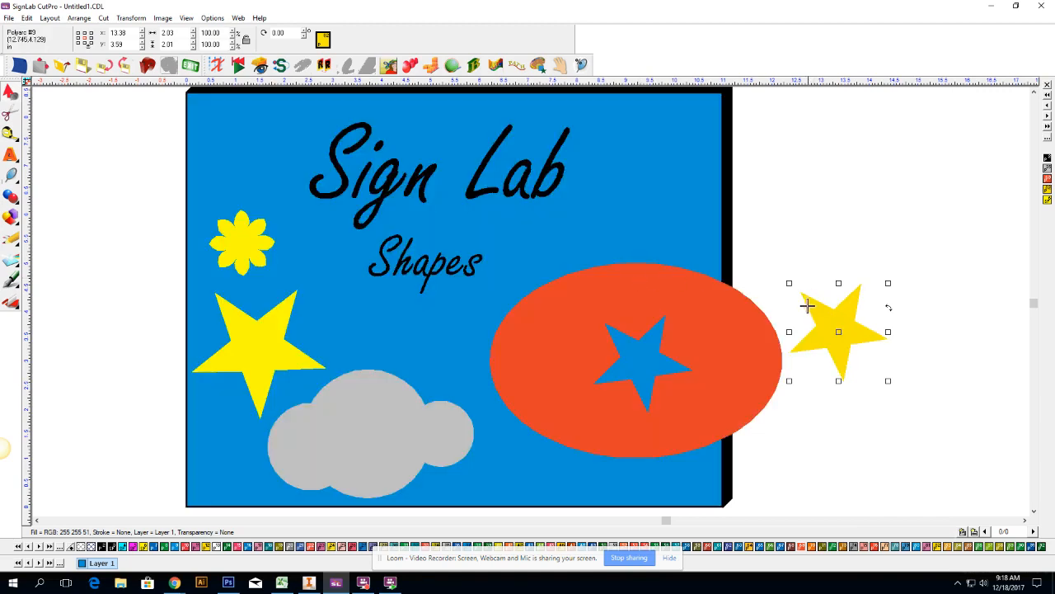
Place the large yellow star in front of the ellipse's upper left area and the small star over the star-shaped cutout
{"action": "left_click_drag", "start_coordinate": [840, 330], "coordinate": [782, 210]}
{"action": "left_click_drag", "start_coordinate": [257, 355], "coordinate": [591, 339]}
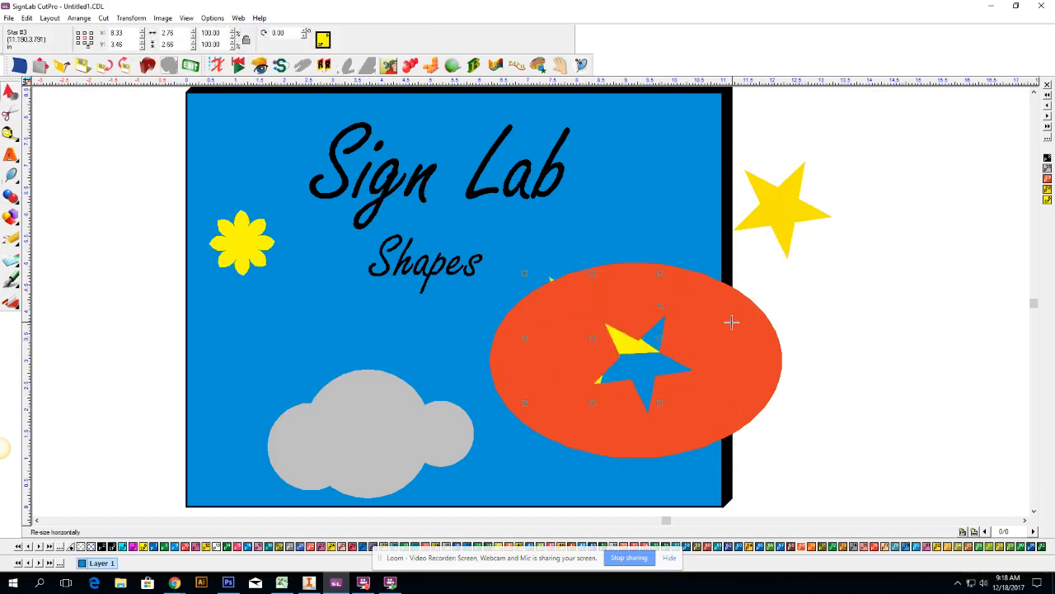
{"action": "left_click_drag", "start_coordinate": [778, 205], "coordinate": [635, 375]}
Select the three grey circles, apply a Basic Weld to them in outline view, and restore the fill display
{"action": "left_click_drag", "start_coordinate": [231, 347], "coordinate": [491, 521]}
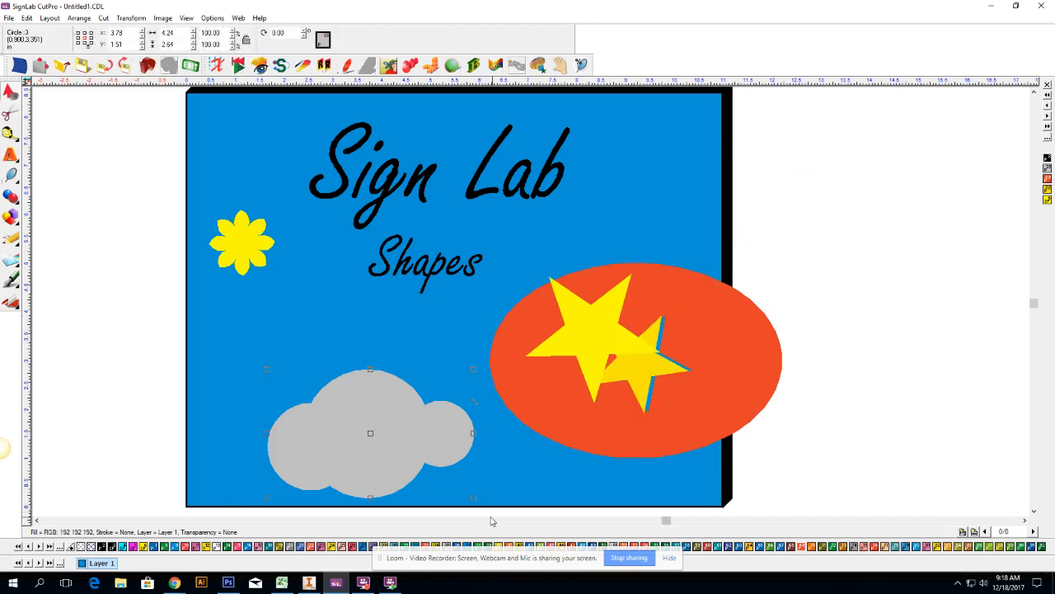
{"action": "key", "text": "F9"}
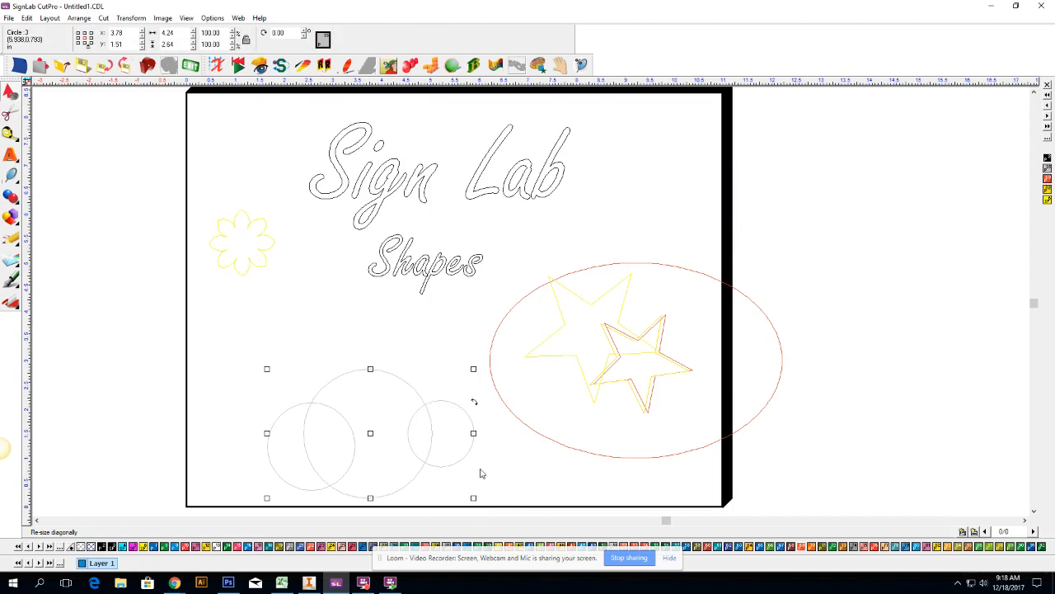
{"action": "left_click", "coordinate": [20, 198]}
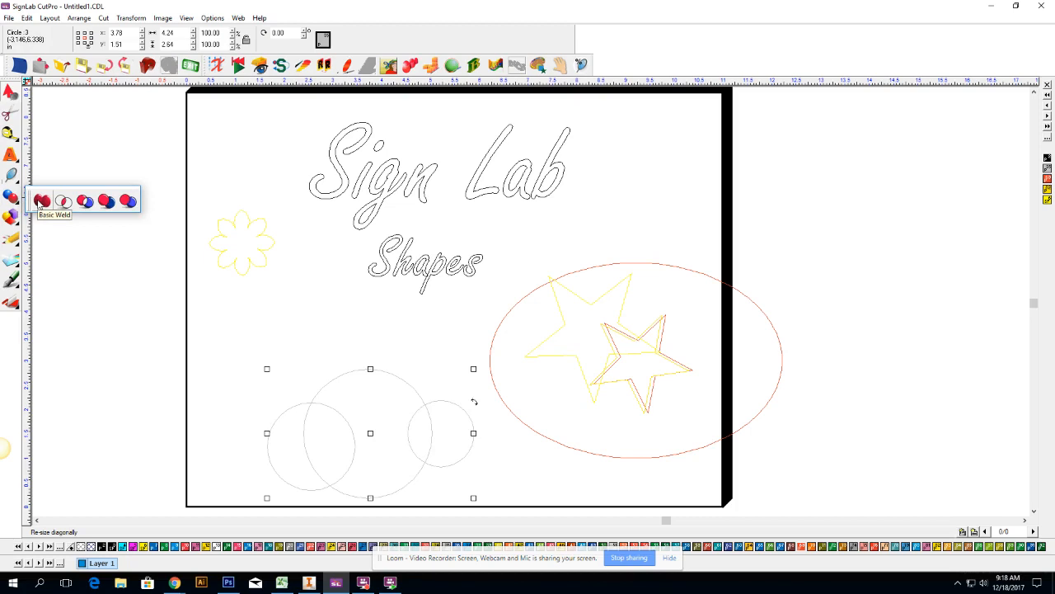
{"action": "left_click", "coordinate": [40, 201]}
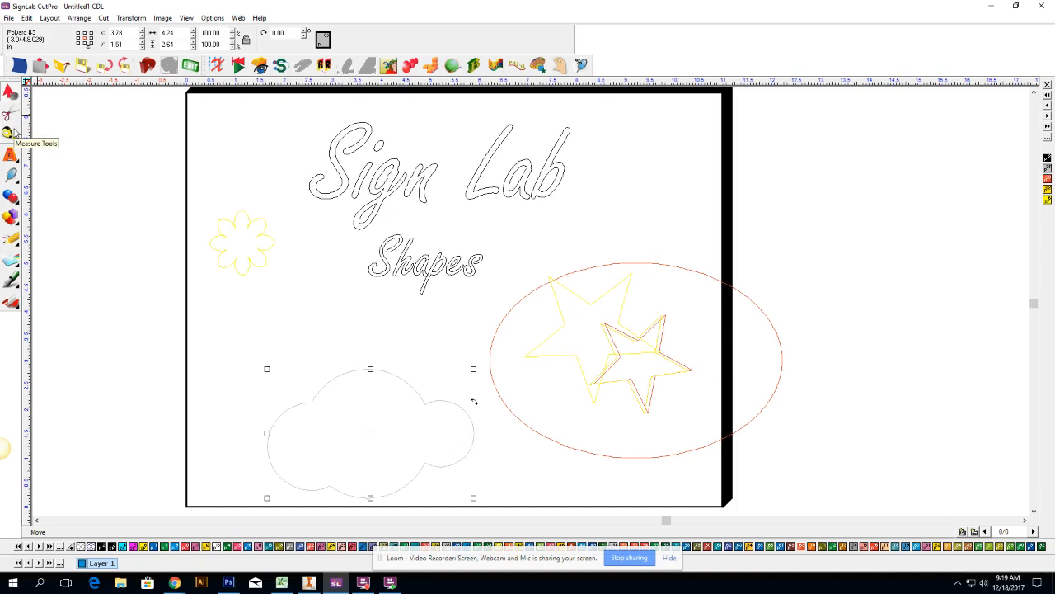
{"action": "key", "text": "F9"}
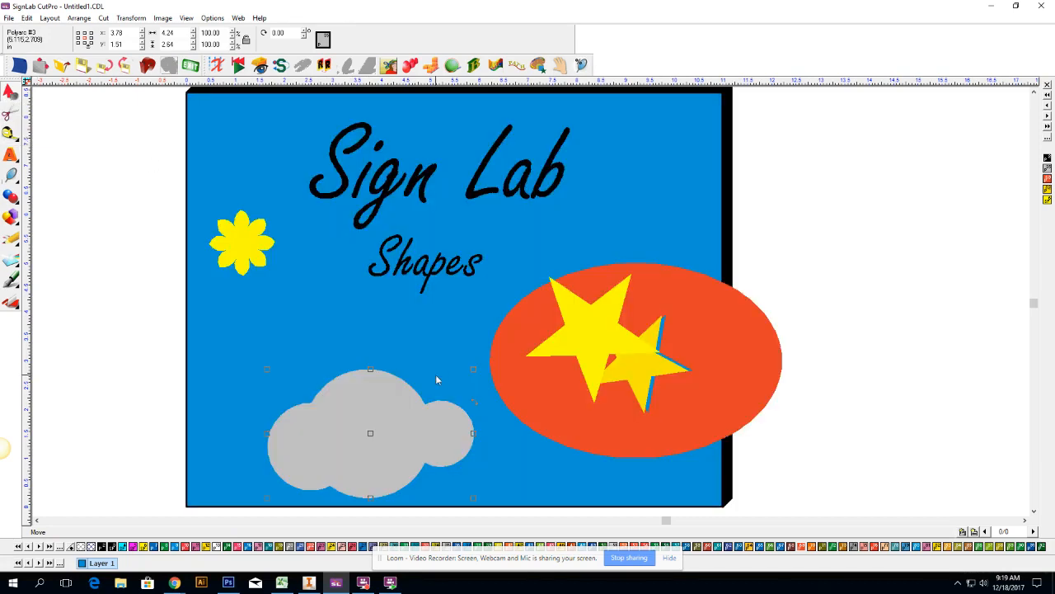
Move the large yellow star from the ellipse to overlap the grey cloud's upper left part, and select the cloud
{"action": "left_click", "coordinate": [593, 334]}
{"action": "left_click_drag", "start_coordinate": [605, 344], "coordinate": [278, 396]}
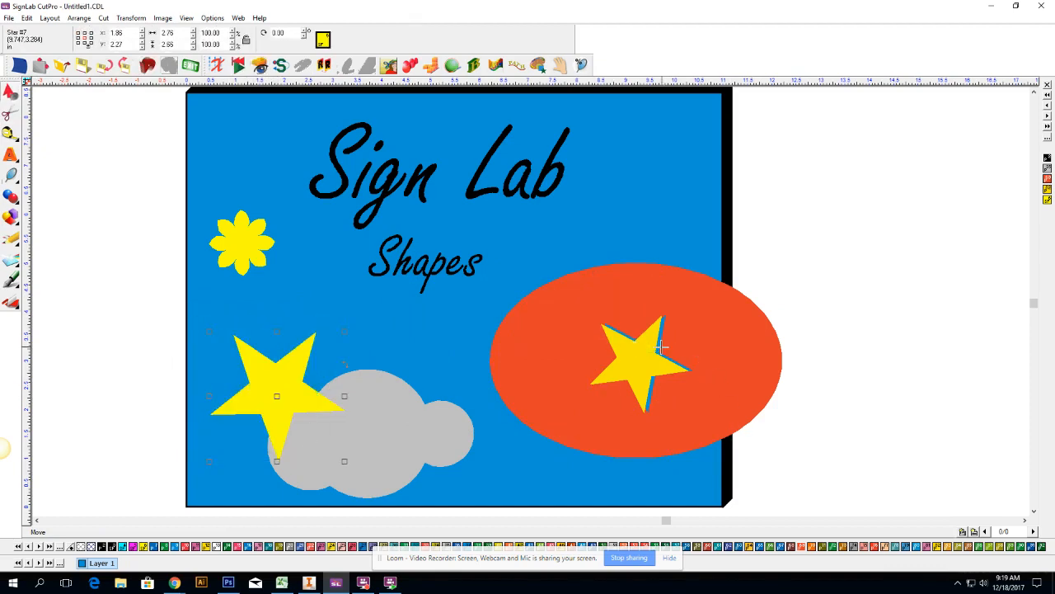
{"action": "left_click", "coordinate": [371, 418]}
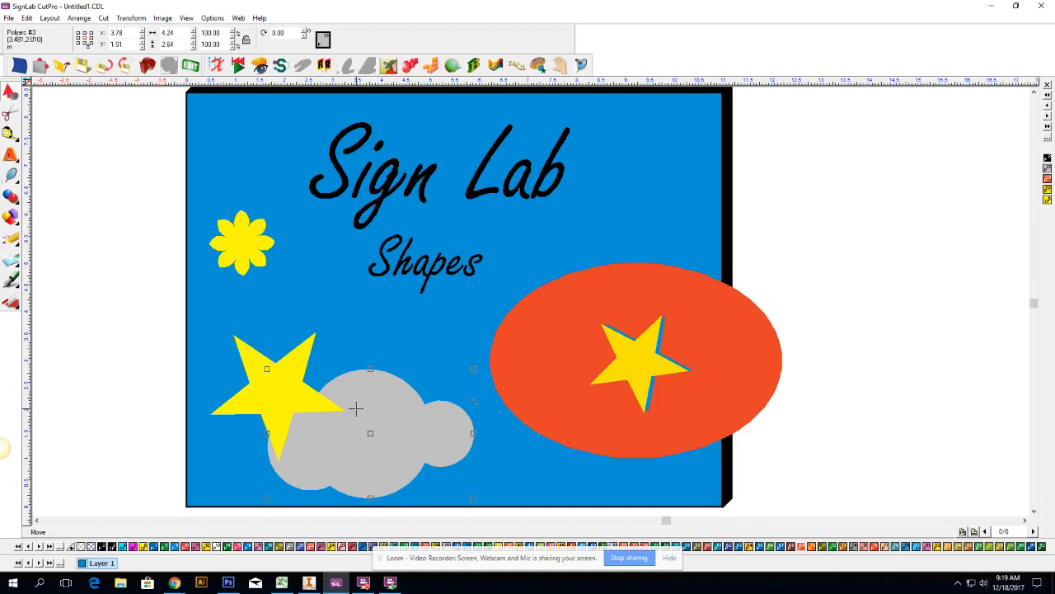
Select the orange ellipse together with the small star inside it
{"action": "left_click", "coordinate": [879, 273]}
{"action": "left_click_drag", "start_coordinate": [870, 252], "coordinate": [475, 471]}
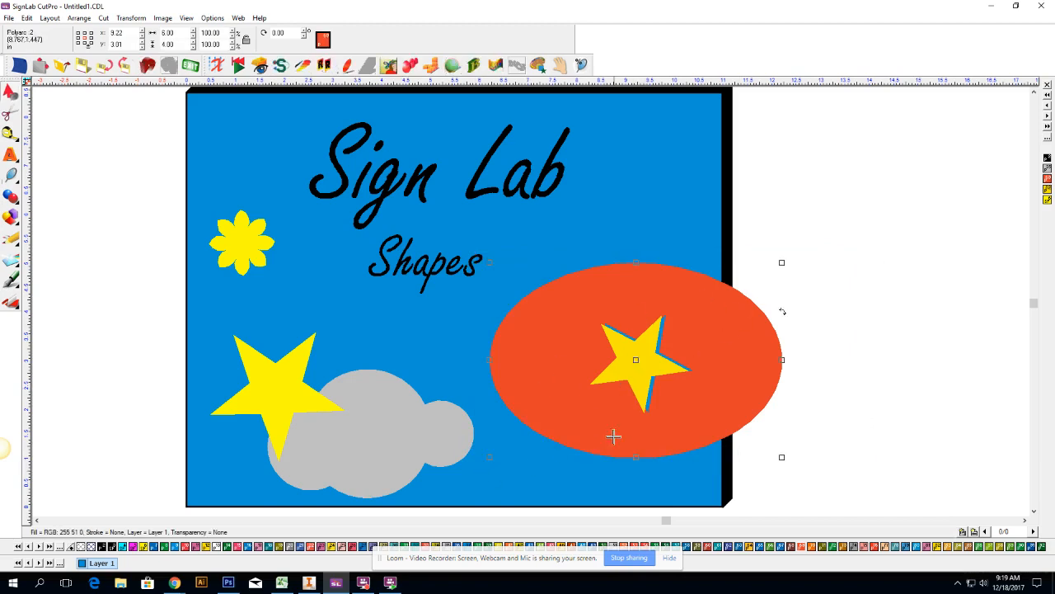